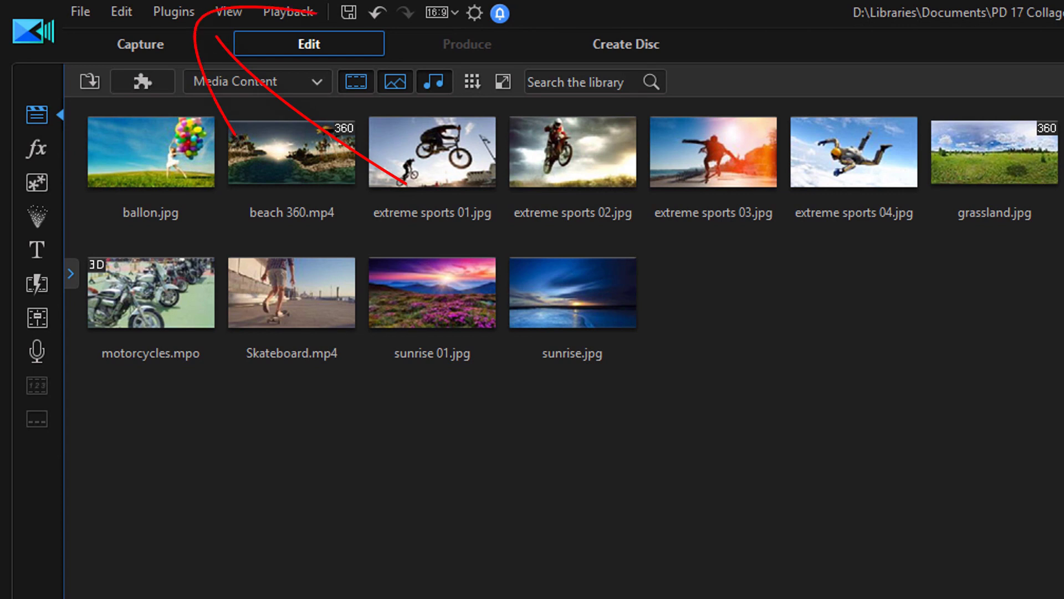
Step: Launch the Video Collage Designer and choose the layout with two cells over one wide cell
left_click(162, 12)
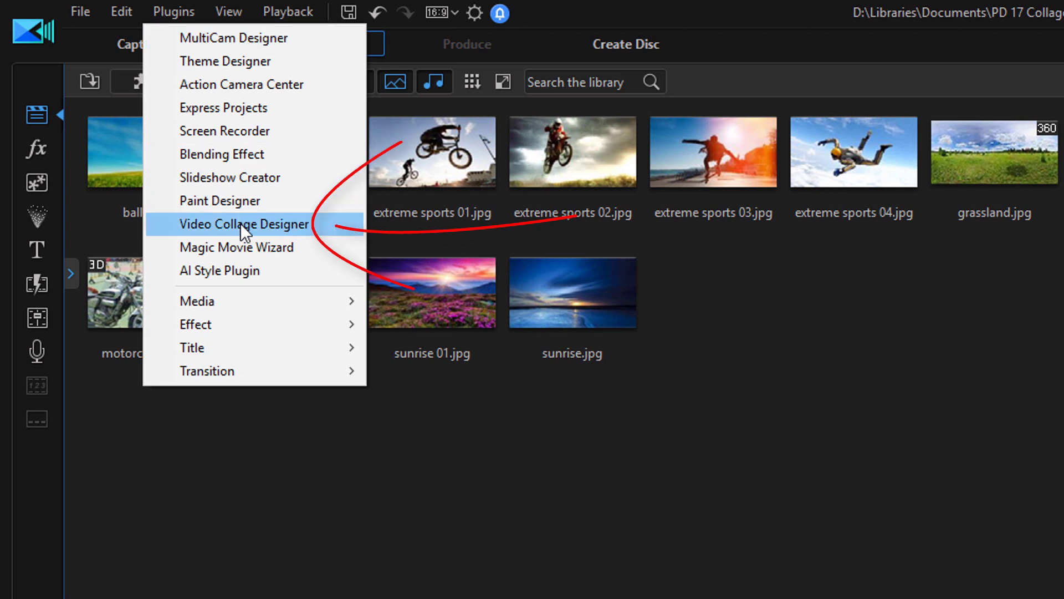
left_click(241, 223)
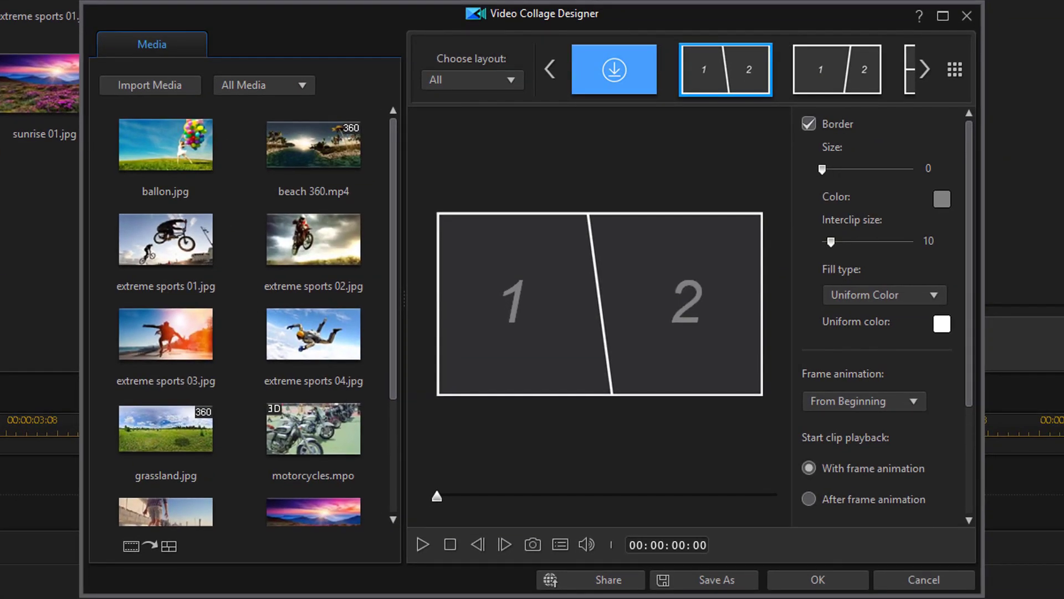
left_click(926, 71)
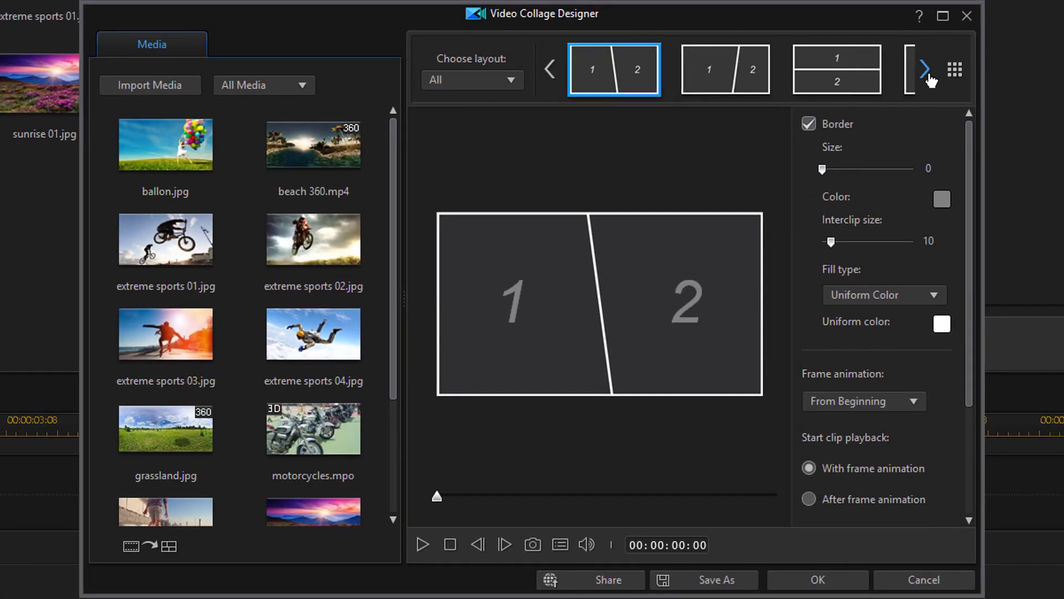
left_click(928, 75)
left_click(928, 75)
left_click(928, 75)
left_click(928, 74)
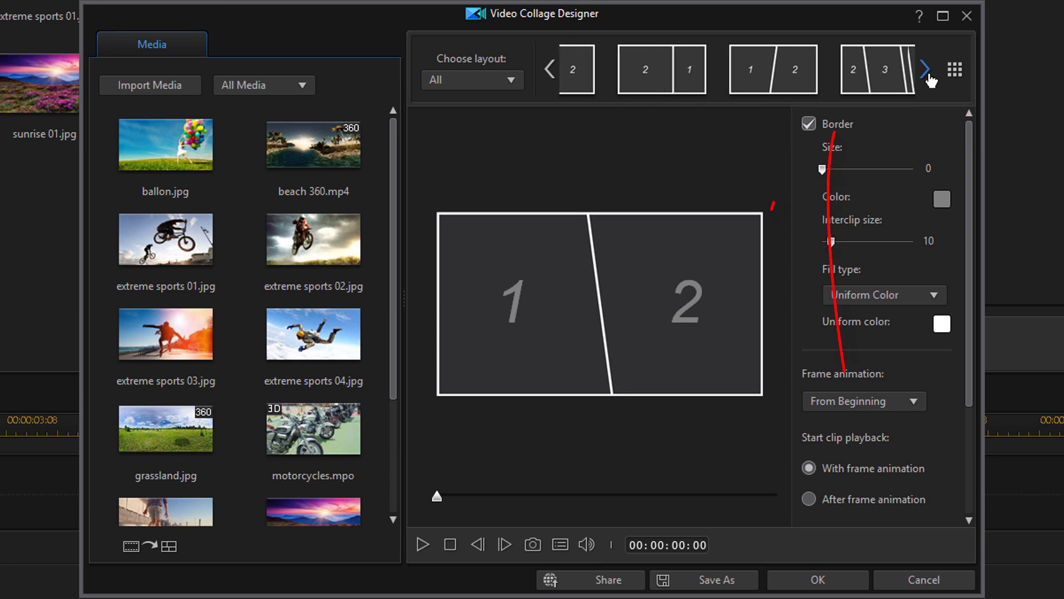
left_click(928, 75)
left_click(928, 75)
left_click(928, 75)
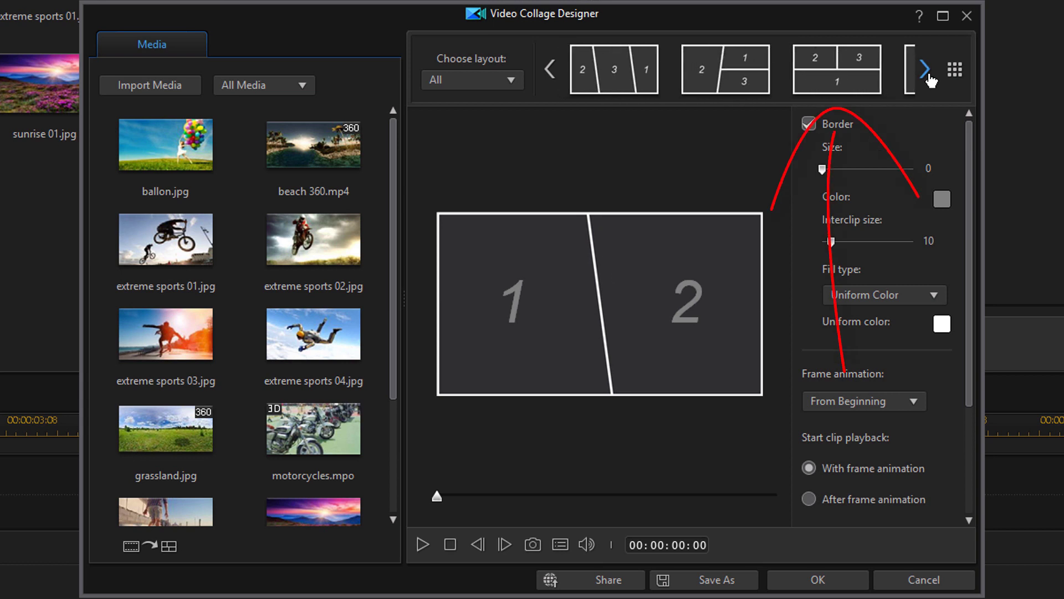
left_click(853, 83)
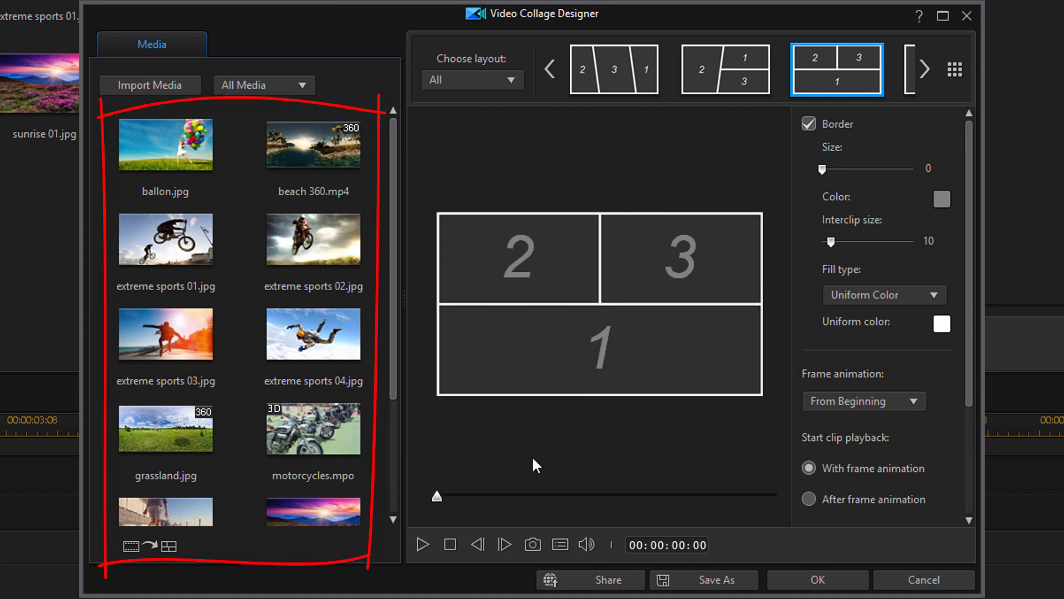
Step: Fill the collage cells with extreme sports 01.jpg, ballon.jpg and extreme sports 02.jpg
double_click(170, 265)
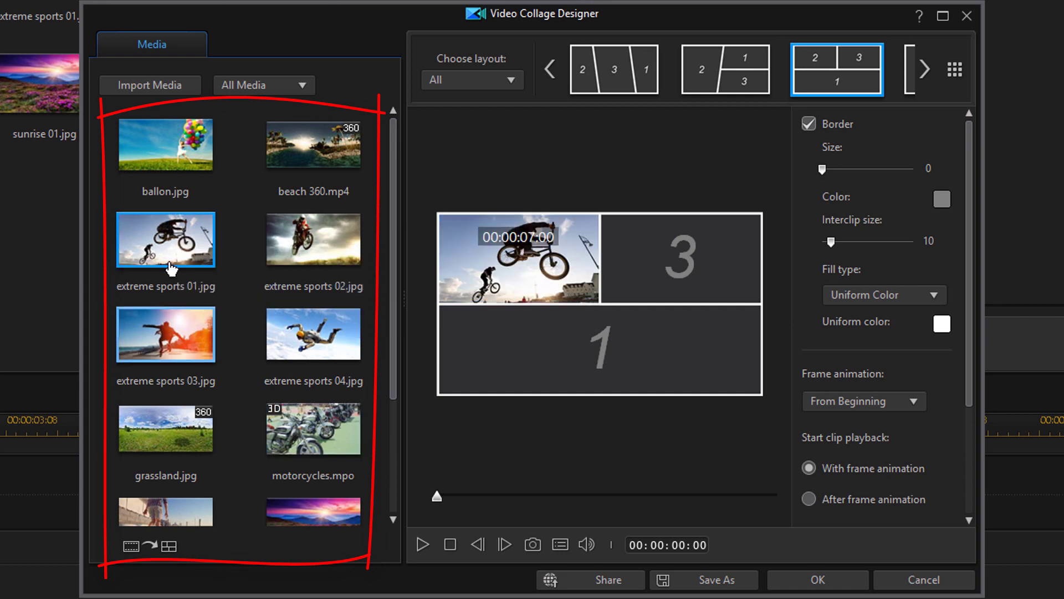
left_click_drag(166, 147, 662, 255)
mouse_move(352, 252)
left_mouse_down()
mouse_move(372, 278)
mouse_move(554, 338)
left_mouse_up()
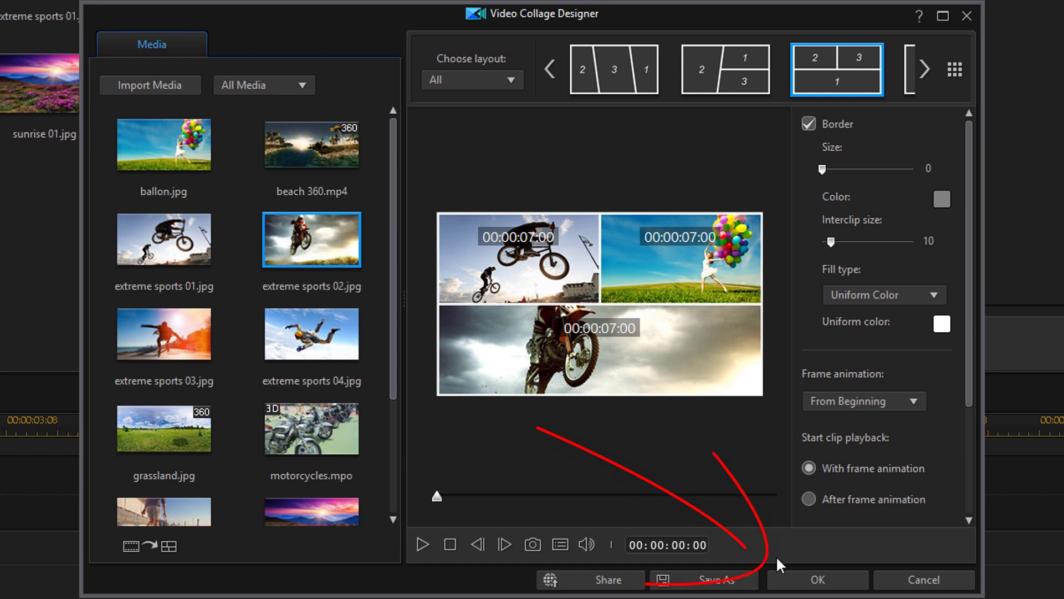
Step: Add the collage to the first video track, scrub through its animation, and select the clip
left_click(805, 581)
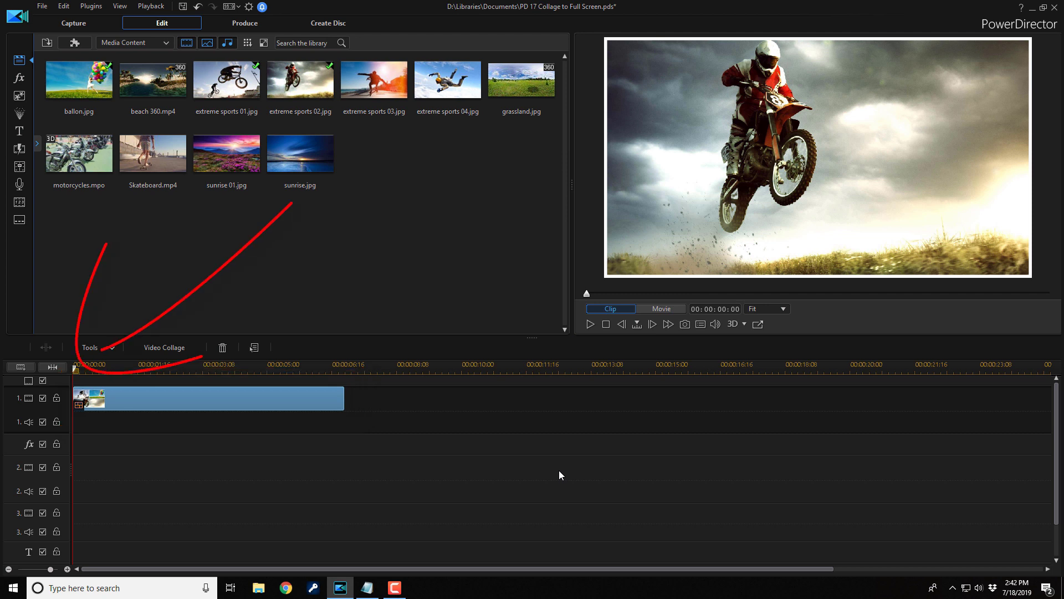
left_click(84, 369)
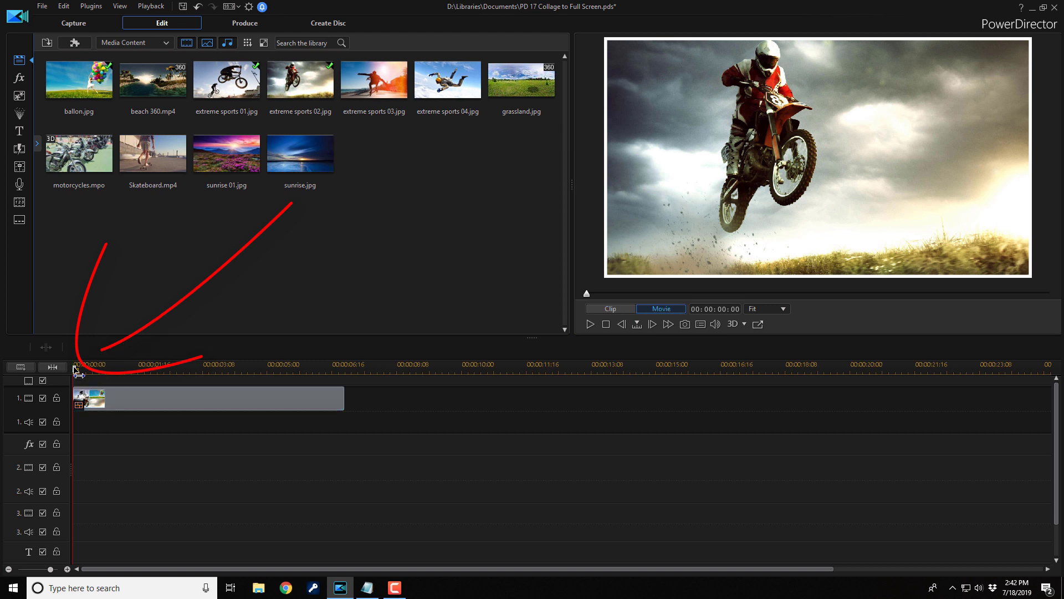
left_click_drag(88, 374, 184, 388)
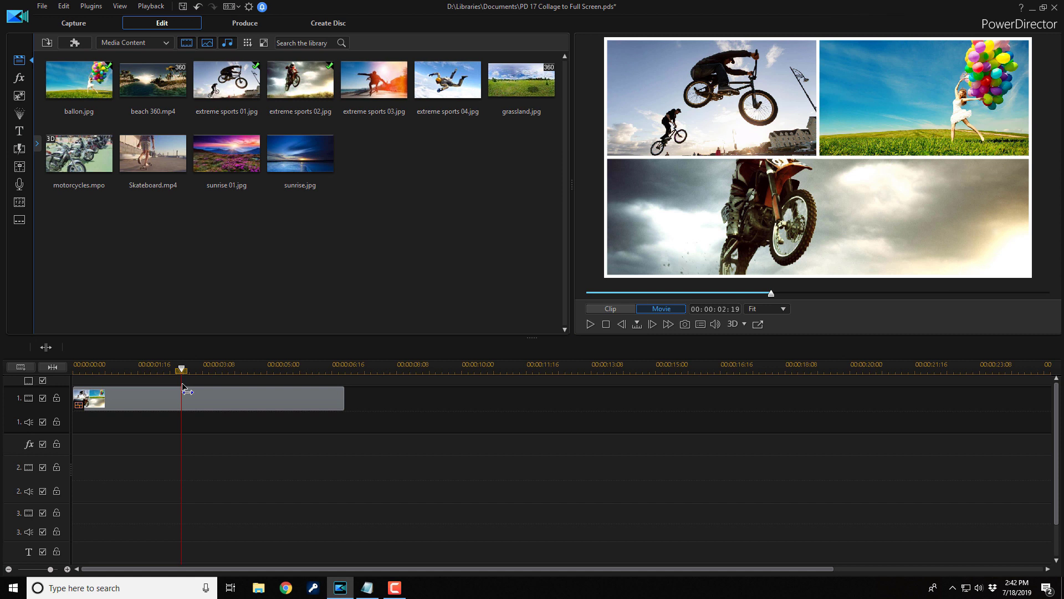
left_click_drag(182, 384, 170, 385)
left_click(171, 386)
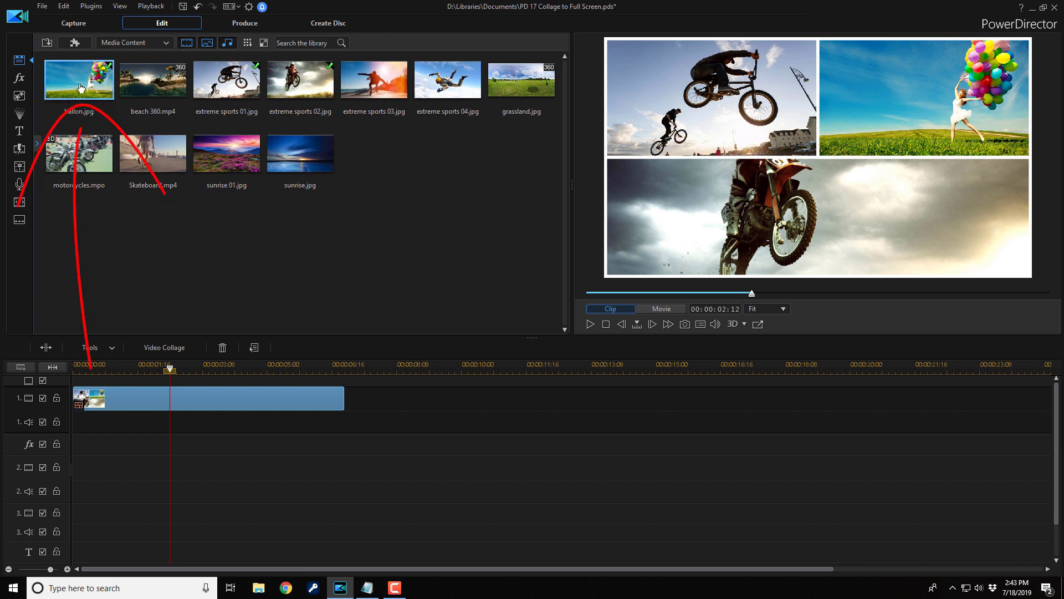
Step: Place ballon.jpg on video track 2 from 00:00:01:16, trimmed to end with the collage
mouse_move(80, 87)
left_mouse_down()
mouse_move(128, 207)
mouse_move(172, 458)
left_mouse_up()
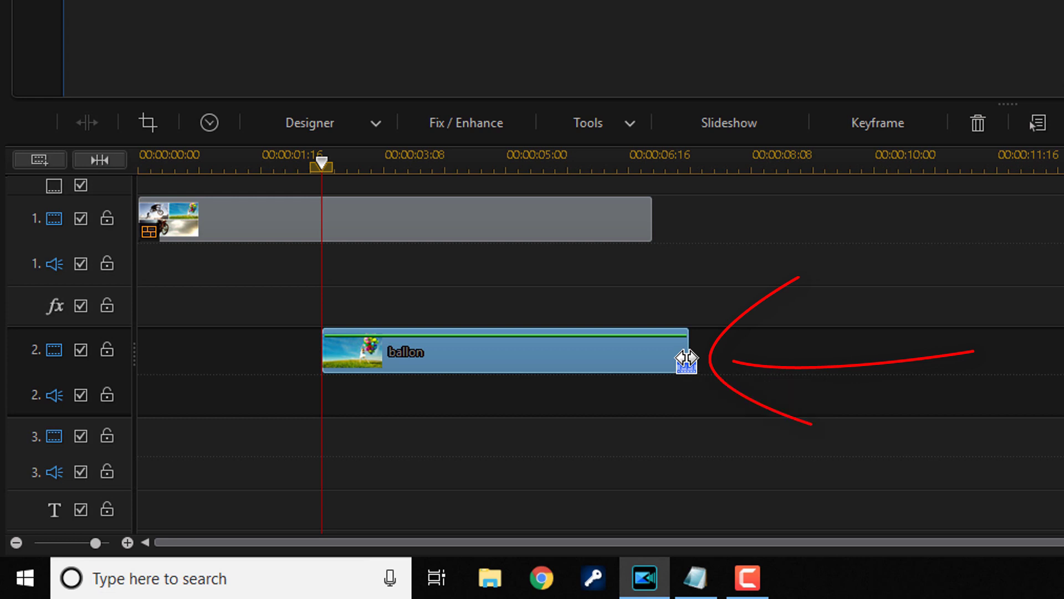
left_click_drag(686, 360, 658, 360)
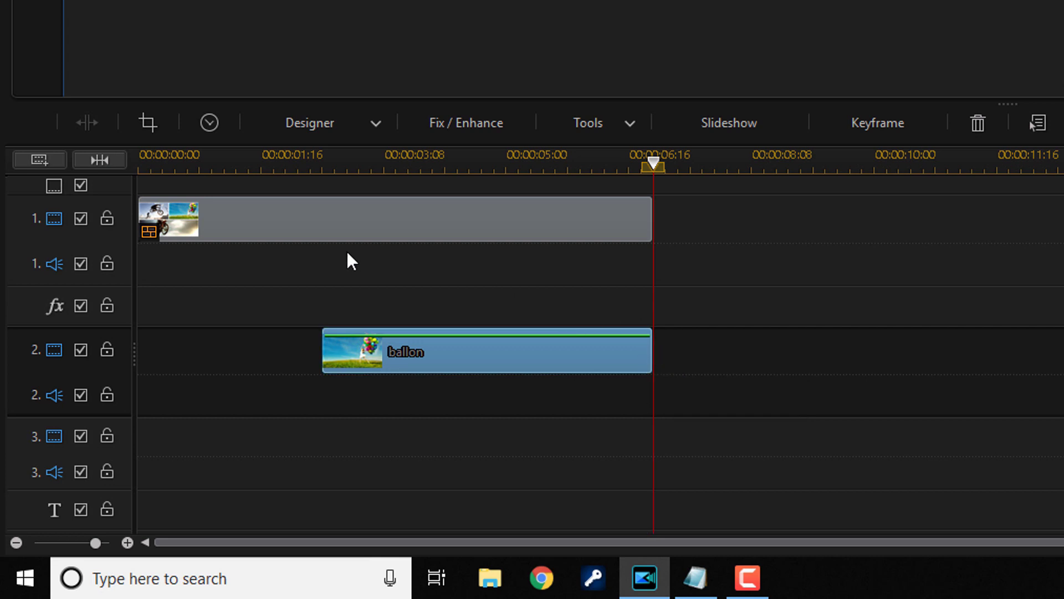
left_click(265, 167)
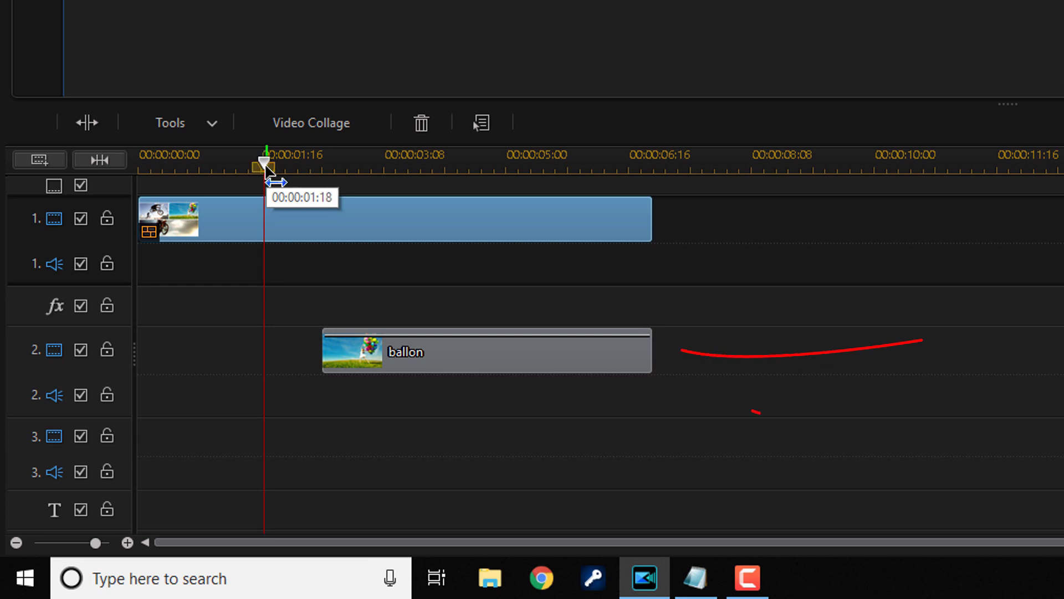
left_click(465, 366)
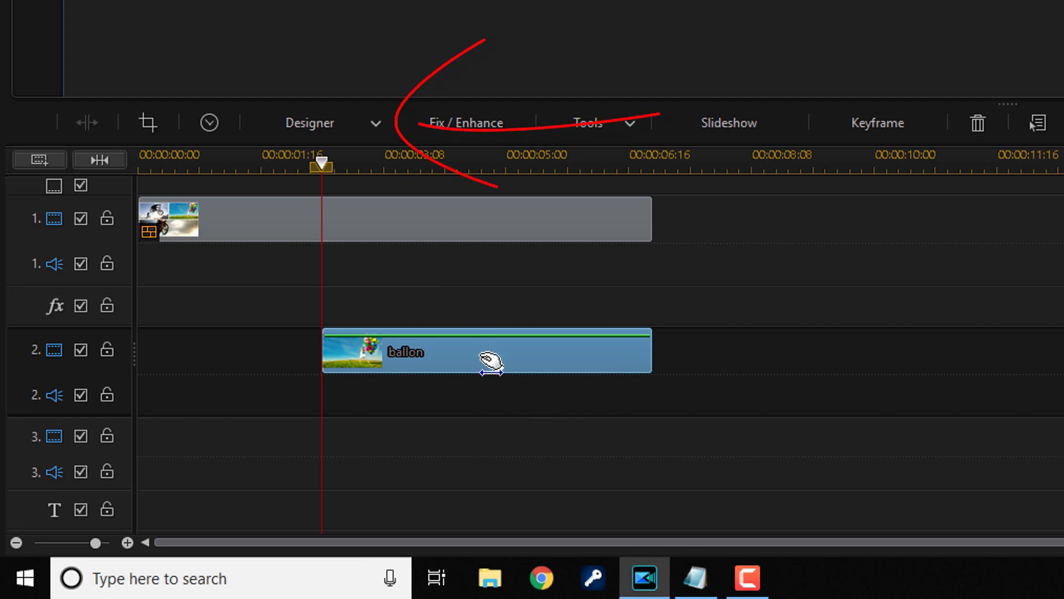
Step: In PiP Designer, scale the balloon to 0.500 over the top-right cell at X 0.750, Y 0.250
left_click(360, 121)
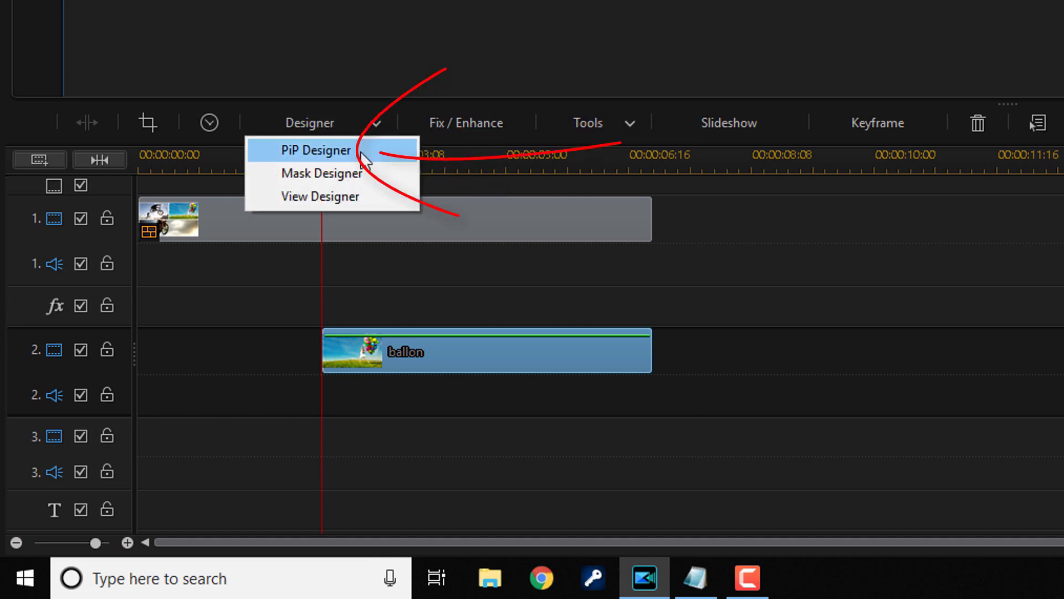
left_click(361, 152)
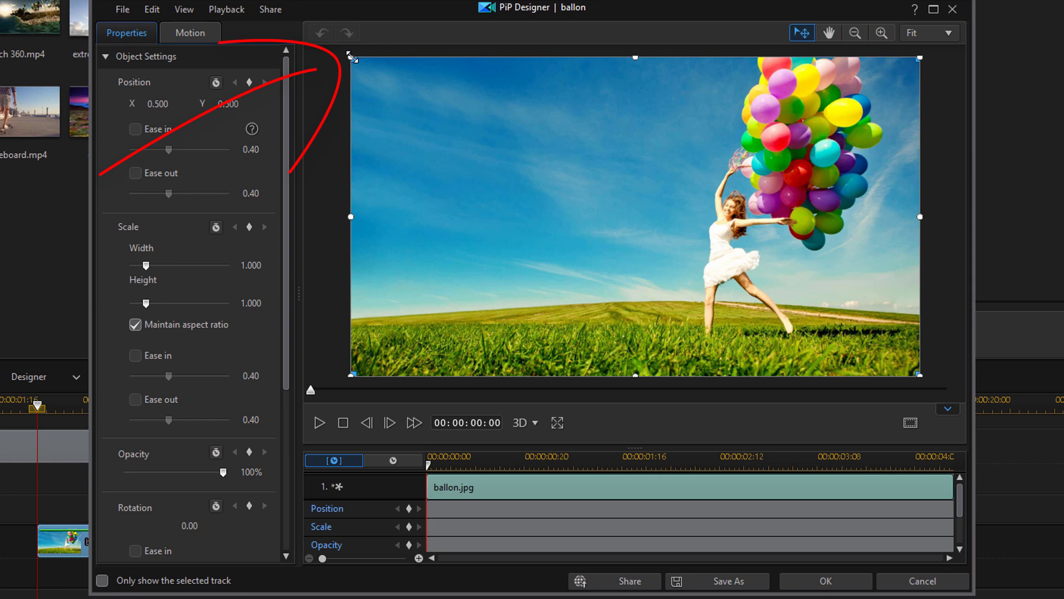
mouse_move(351, 55)
left_mouse_down()
mouse_move(536, 199)
mouse_move(606, 202)
mouse_move(635, 217)
left_mouse_up()
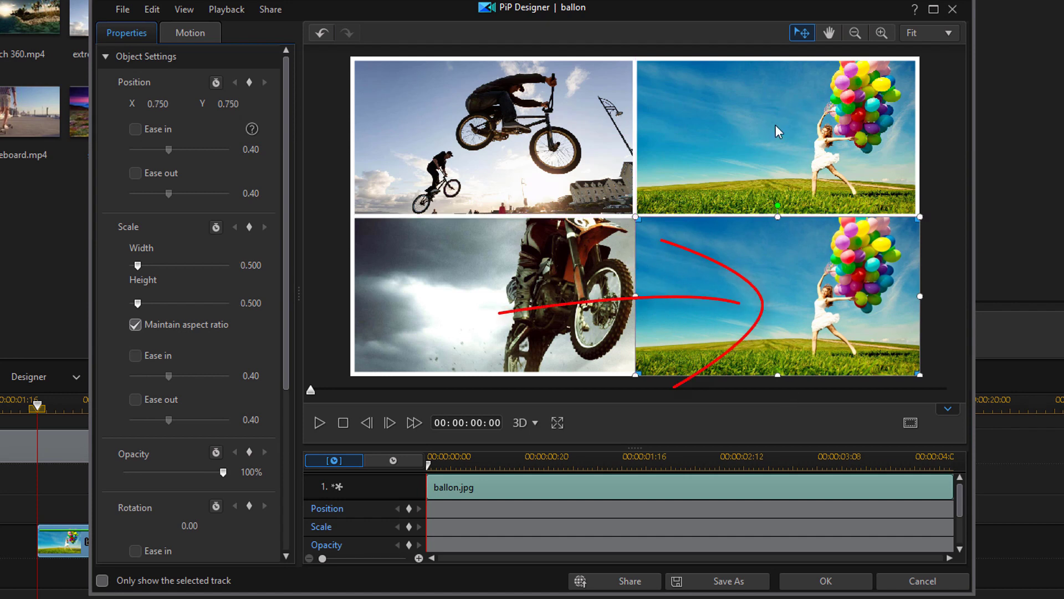
left_click_drag(777, 304, 768, 143)
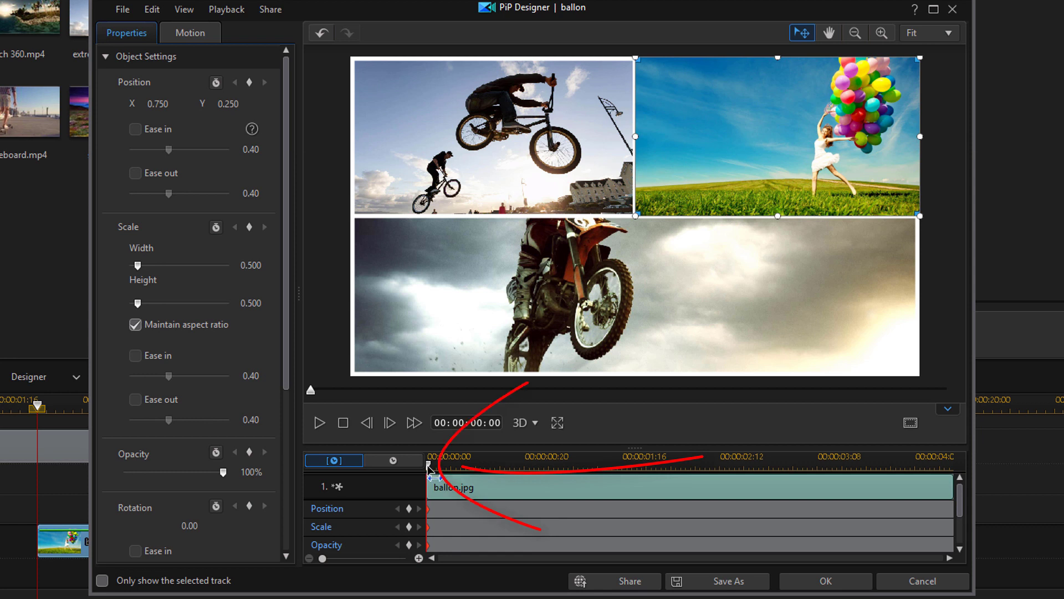
Step: Move the PiP Designer playhead a few frames past 00:00:00:00
mouse_move(430, 468)
left_mouse_down()
mouse_move(558, 471)
mouse_move(597, 484)
mouse_move(602, 505)
left_mouse_up()
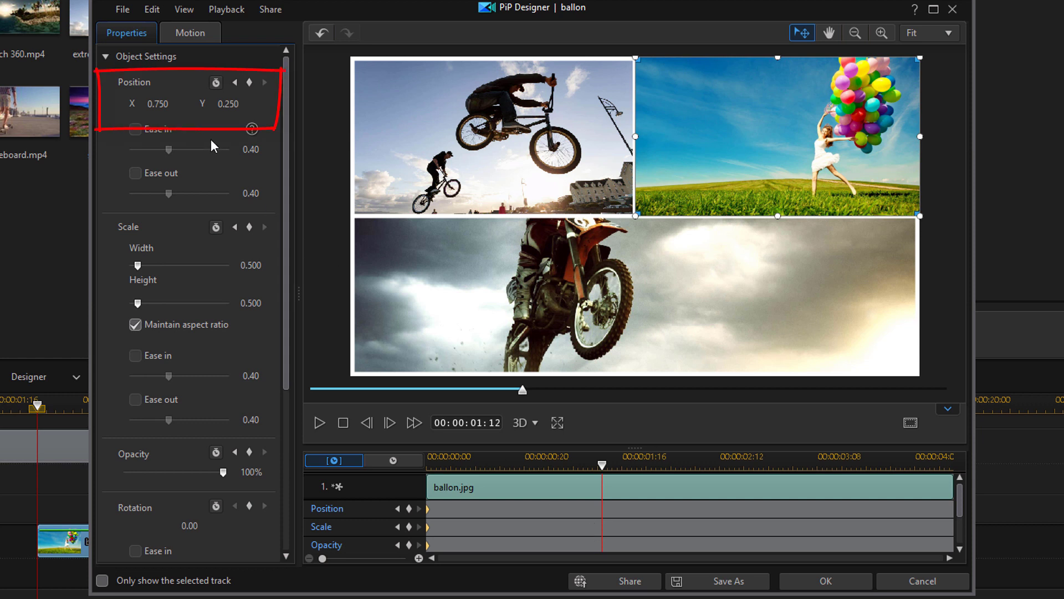
Step: At 00:00:01:12, set the balloon's position to X 0.5 and Y 0.5
double_click(175, 107)
type("0.5")
key("Return")
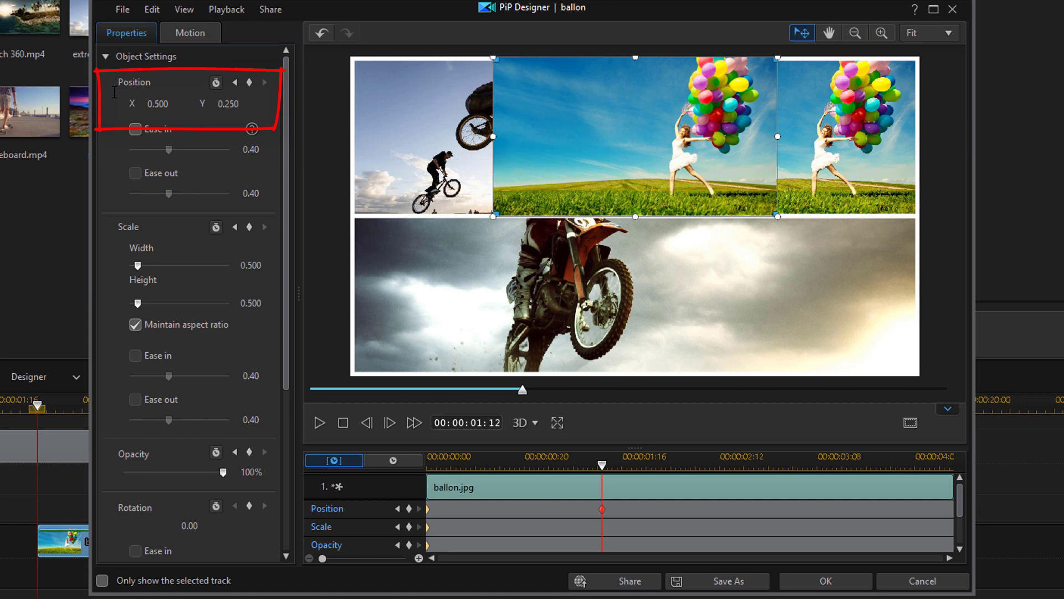
left_click(229, 103)
double_click(231, 103)
type("0.5")
key("Return")
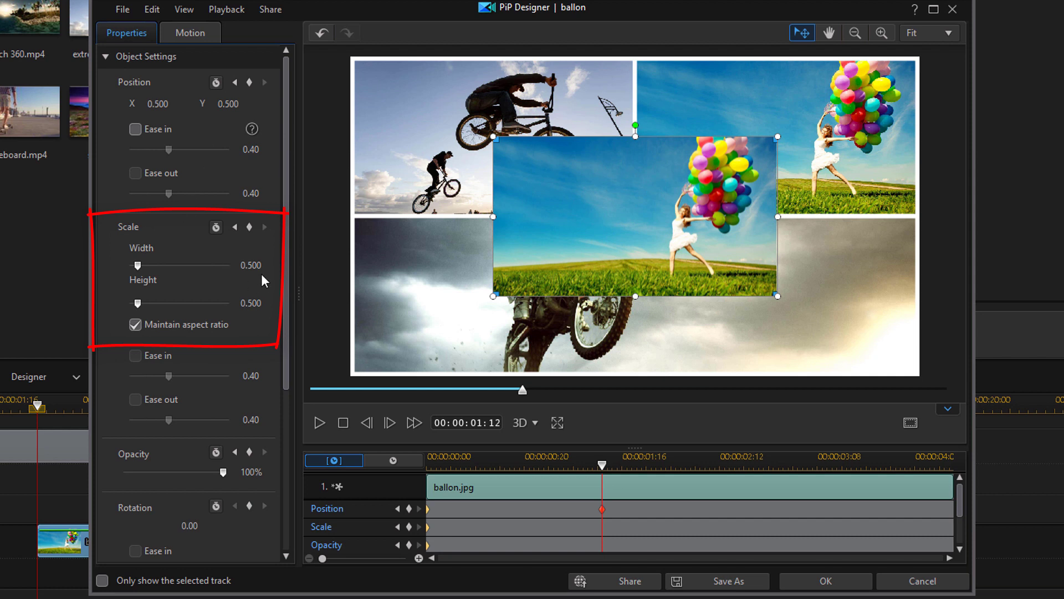
Step: Set the balloon's scale width to 1 so it fills the frame at 00:00:01:12
left_click_drag(262, 265, 219, 261)
type("1")
key("Return")
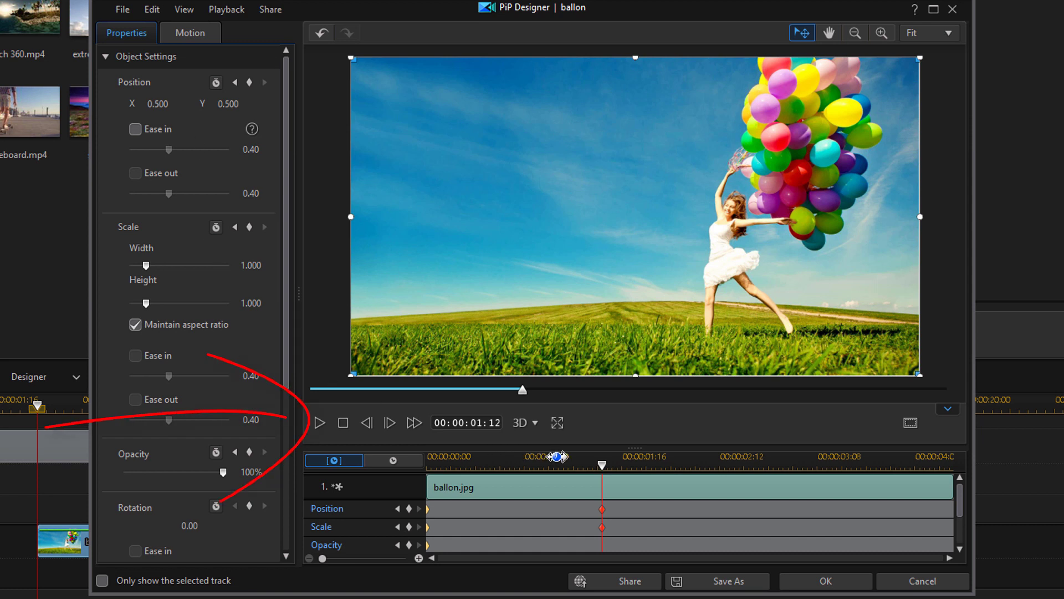
left_click_drag(608, 464, 419, 475)
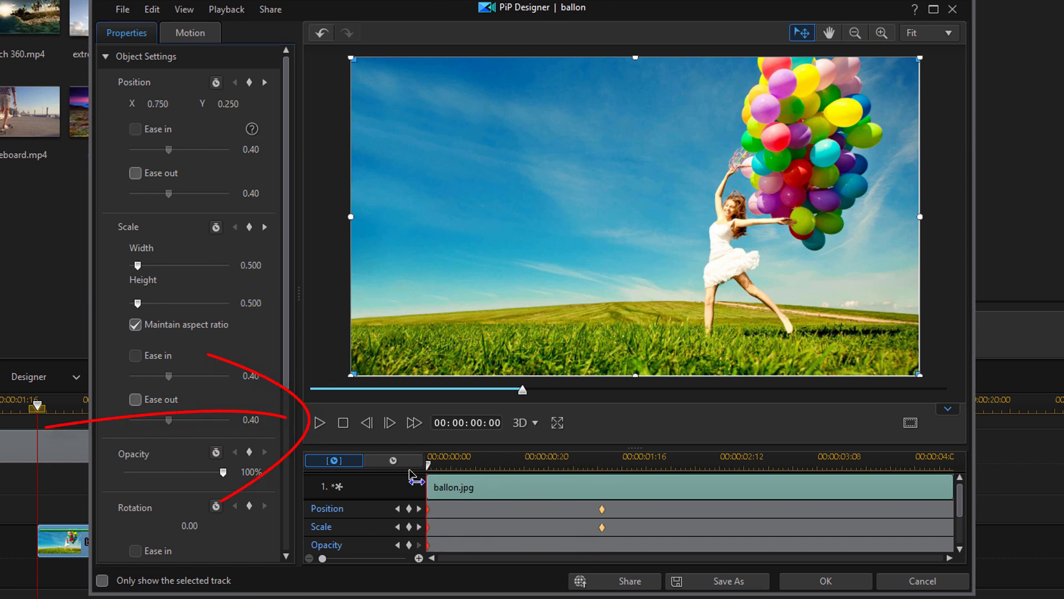
left_click(320, 423)
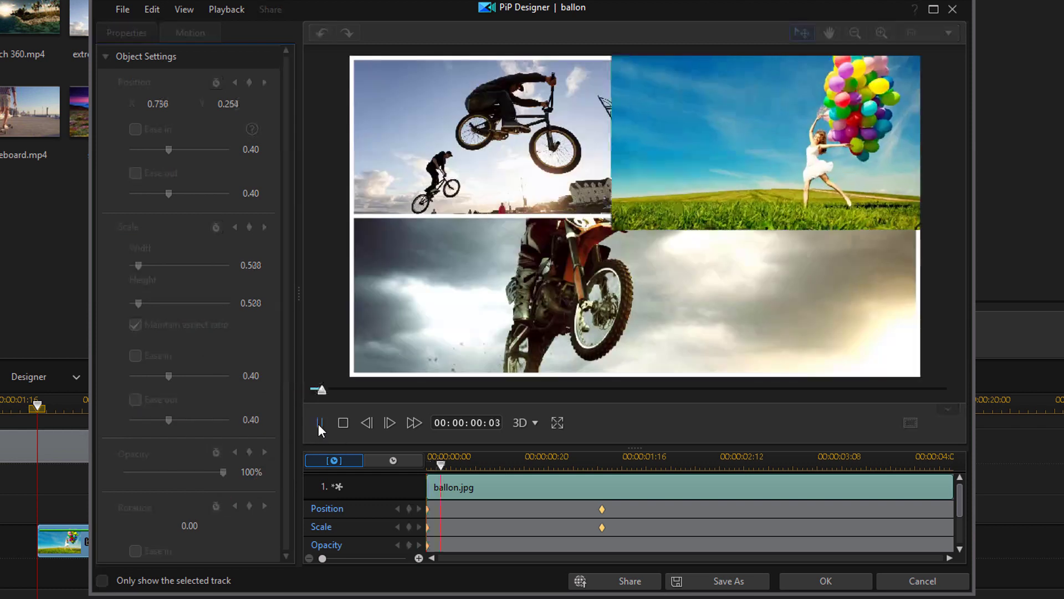
left_click(320, 423)
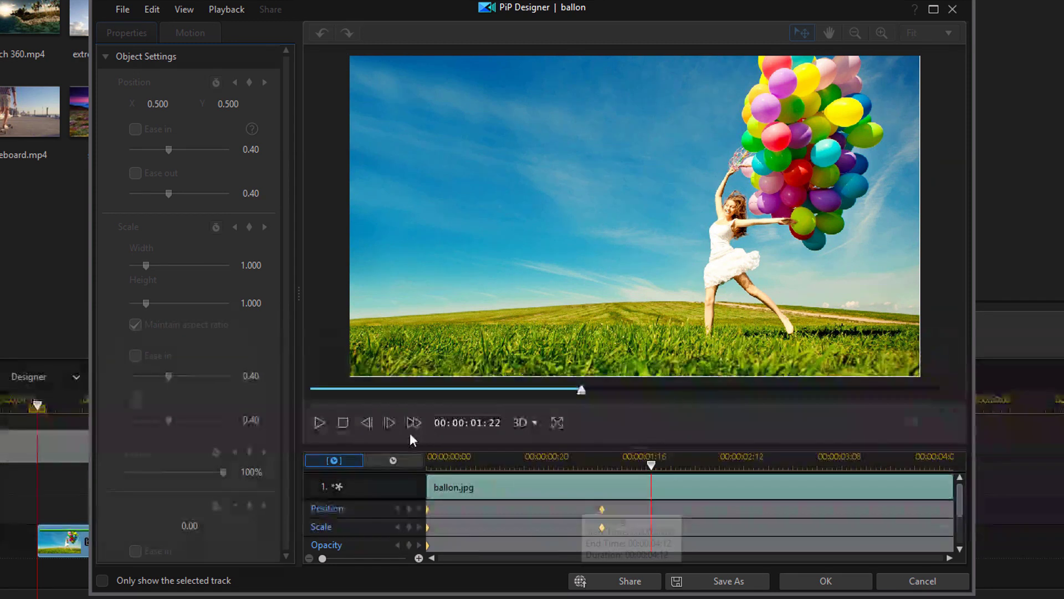
left_click(340, 427)
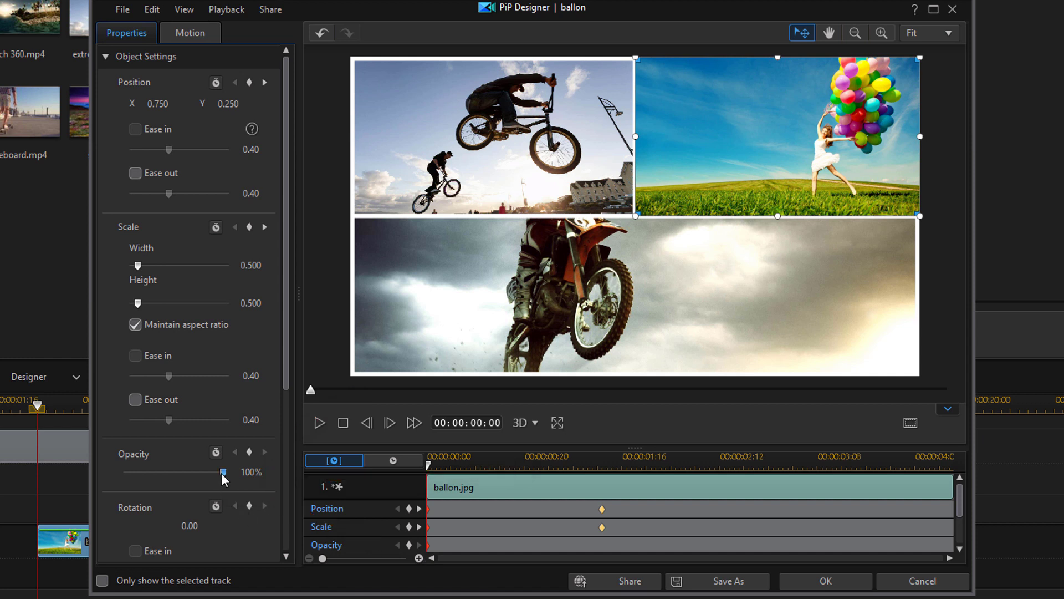
Step: Keyframe the balloon's opacity at 0% at 00:00:00:00 and 100% at 00:00:00:09
left_click_drag(224, 473, 79, 481)
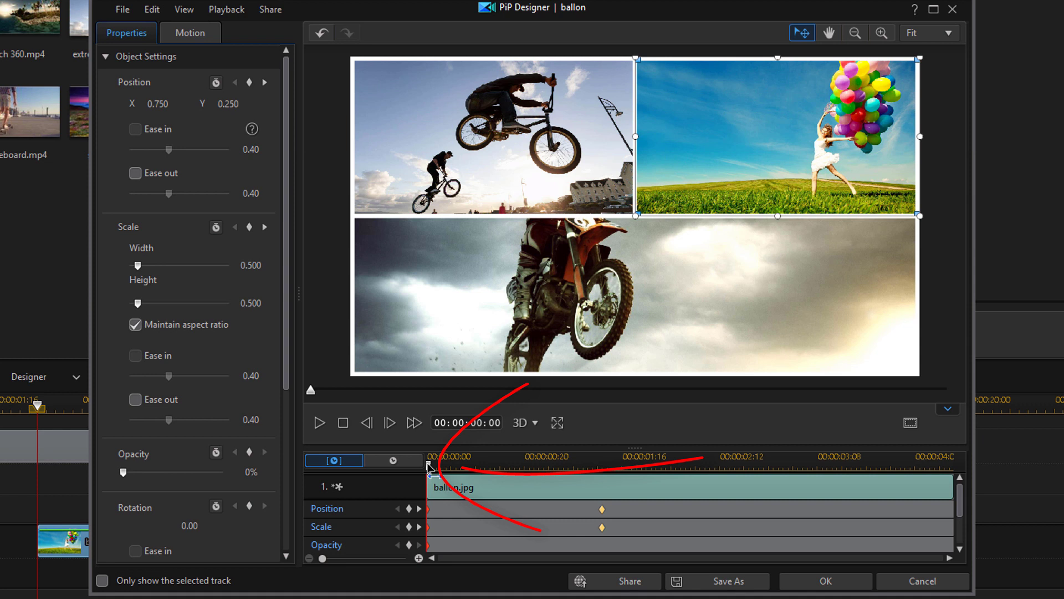
left_click_drag(430, 468, 471, 480)
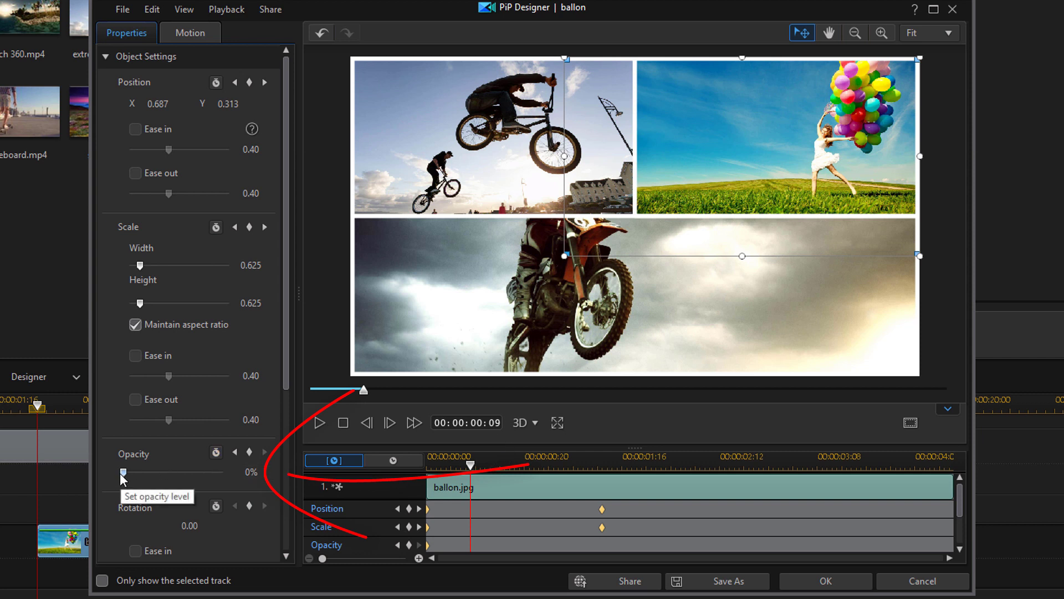
left_click_drag(124, 473, 172, 472)
left_click_drag(265, 474, 265, 475)
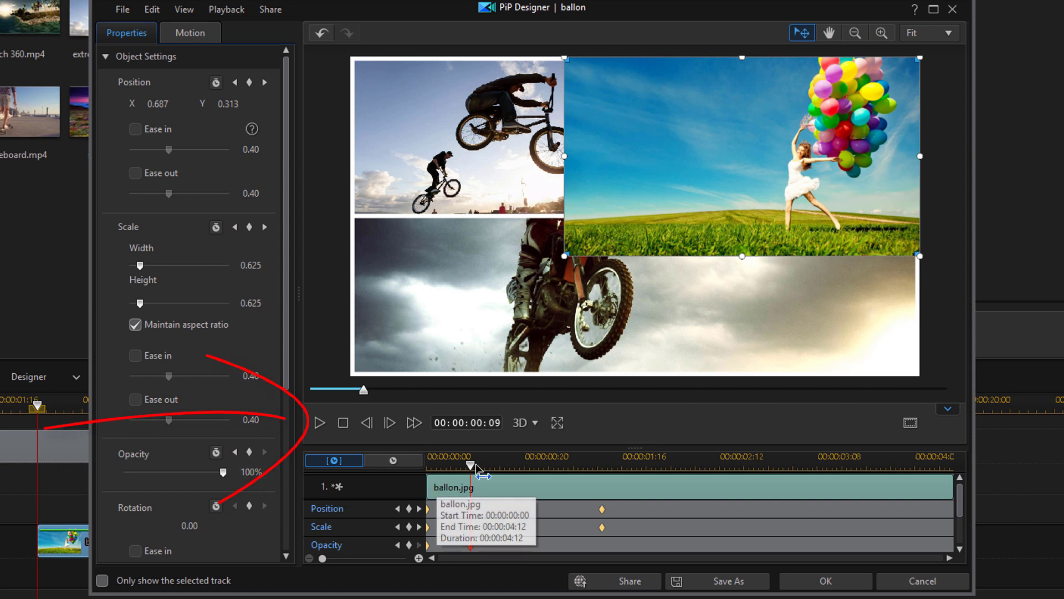
left_click_drag(470, 465, 442, 470)
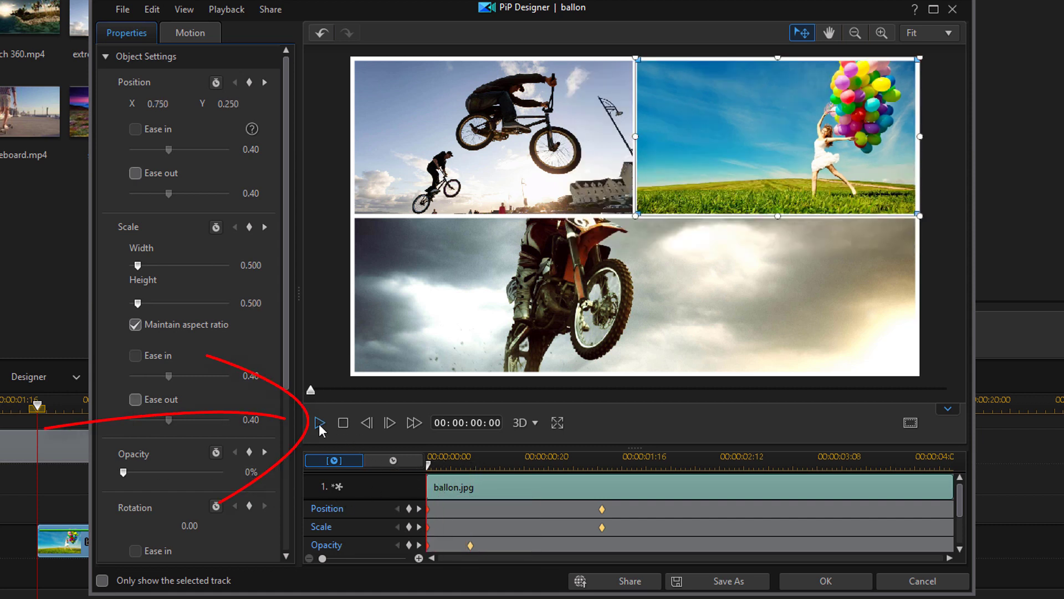
Step: Preview the fade-and-zoom animation, then apply it and close PiP Designer
left_click(320, 423)
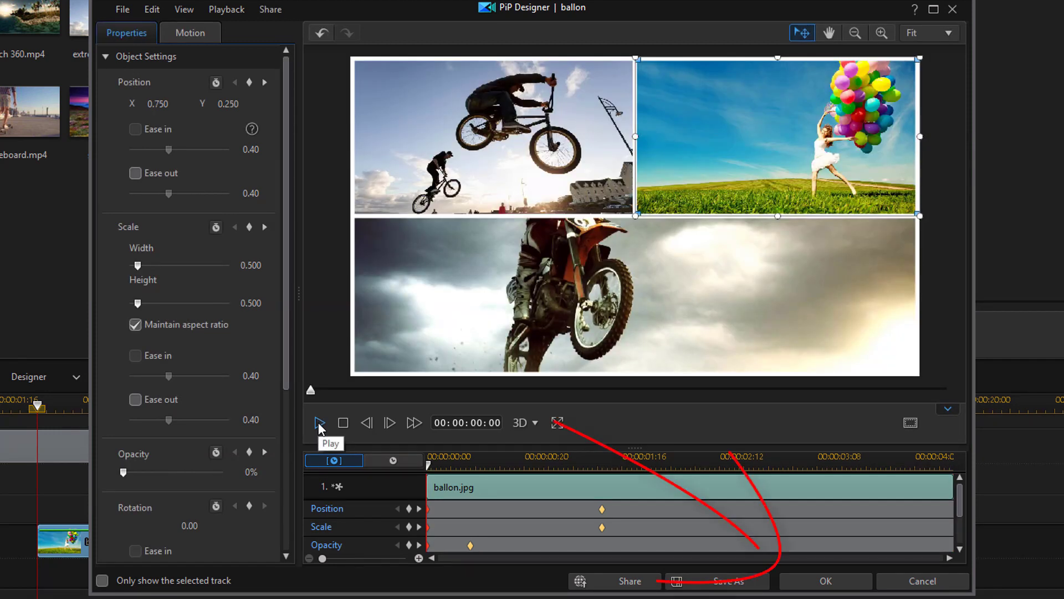
left_click(825, 581)
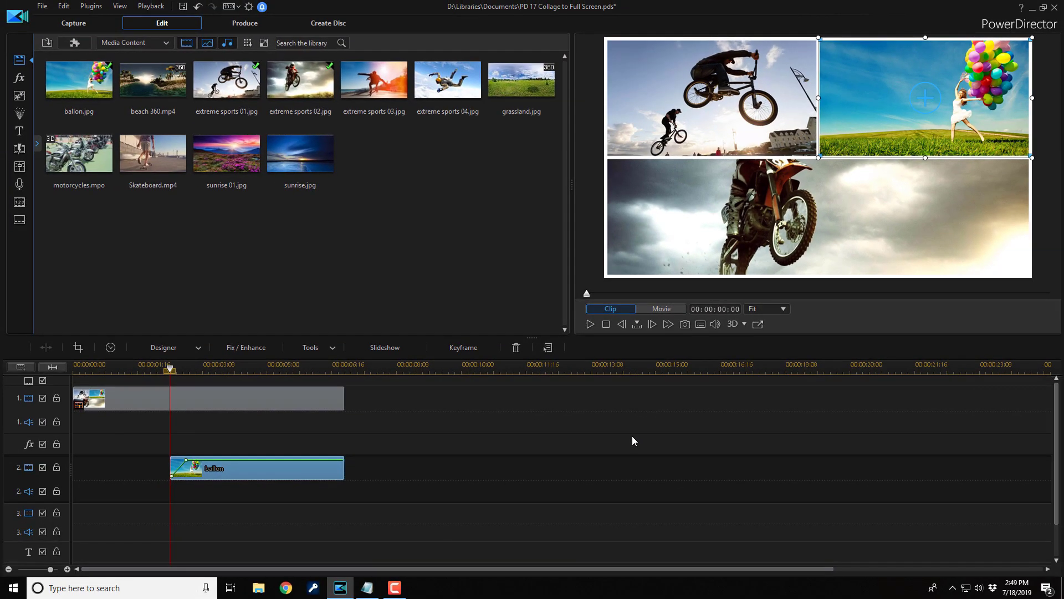
key("Home")
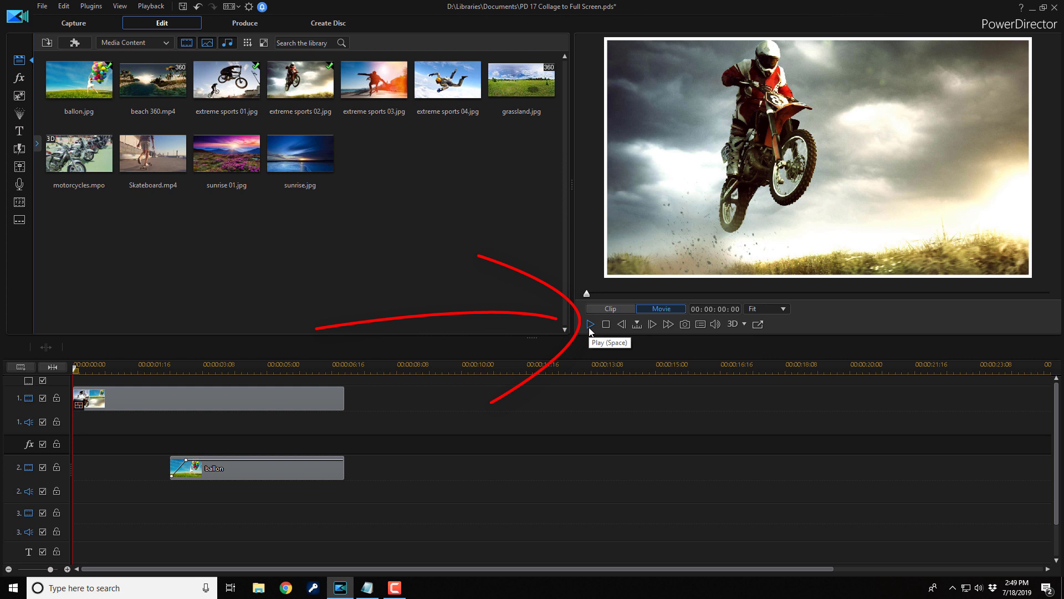
left_click(589, 327)
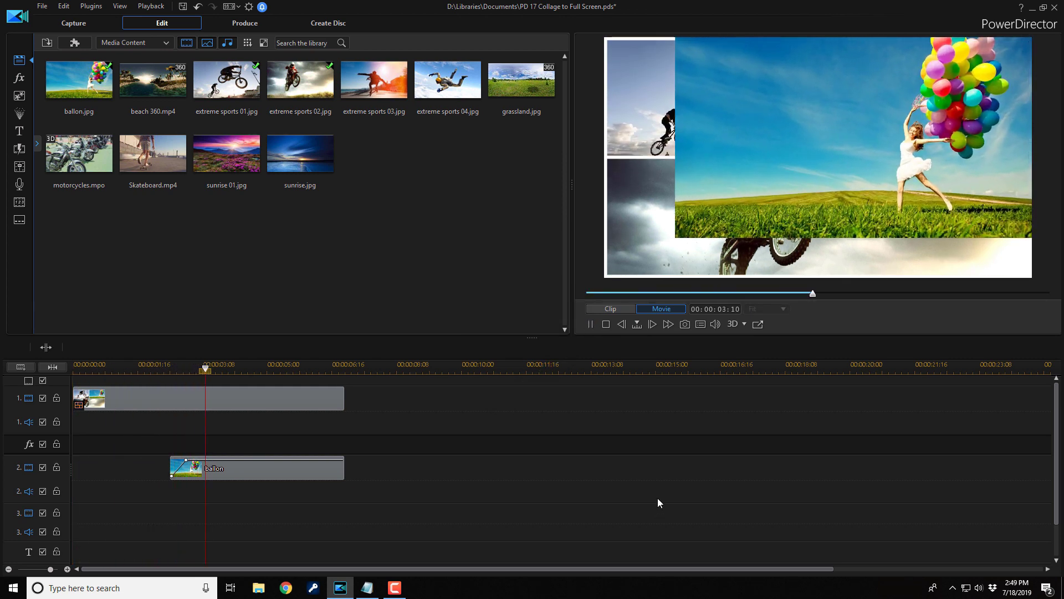
left_click(590, 325)
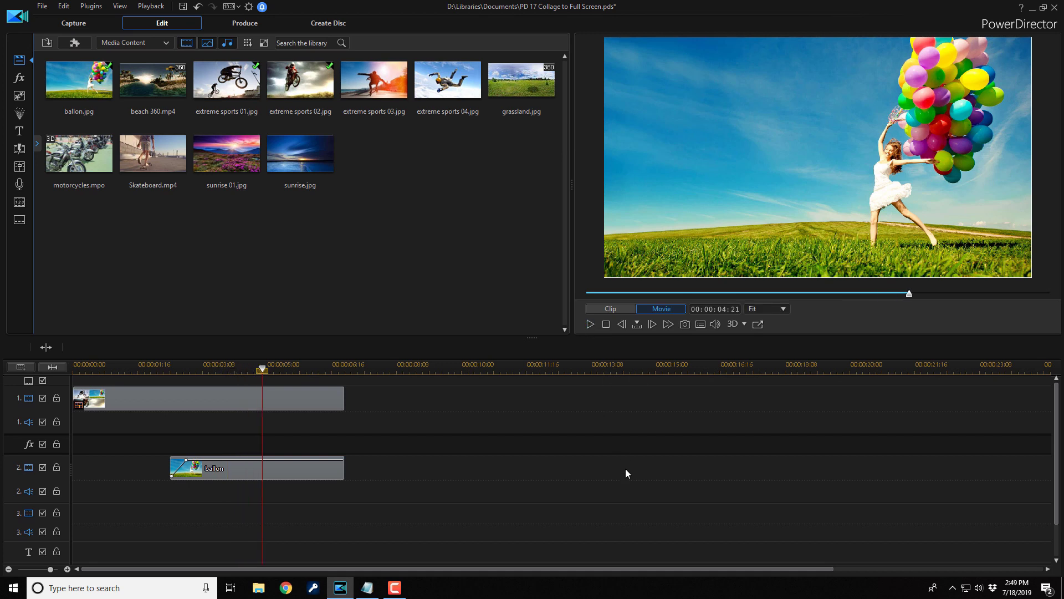